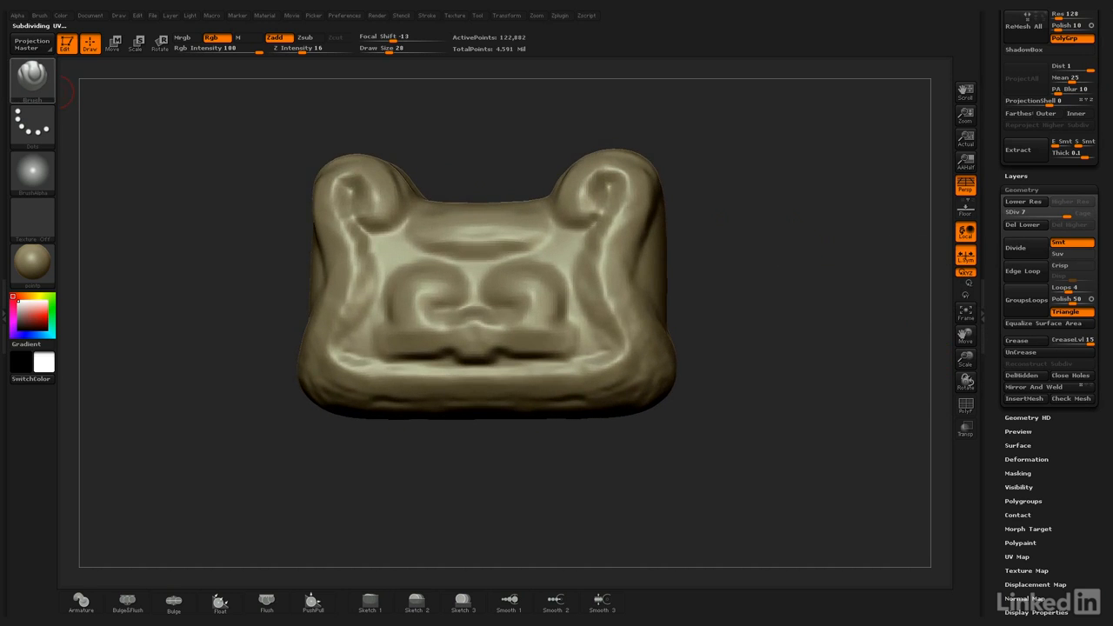
- Choose the ClayTubes brush and sculpt the raised border of the clasp piece from the corner scrolls down around the lower edge
key(b)
key(c)
key(t)
alt+drag(616, 131, 655, 165)
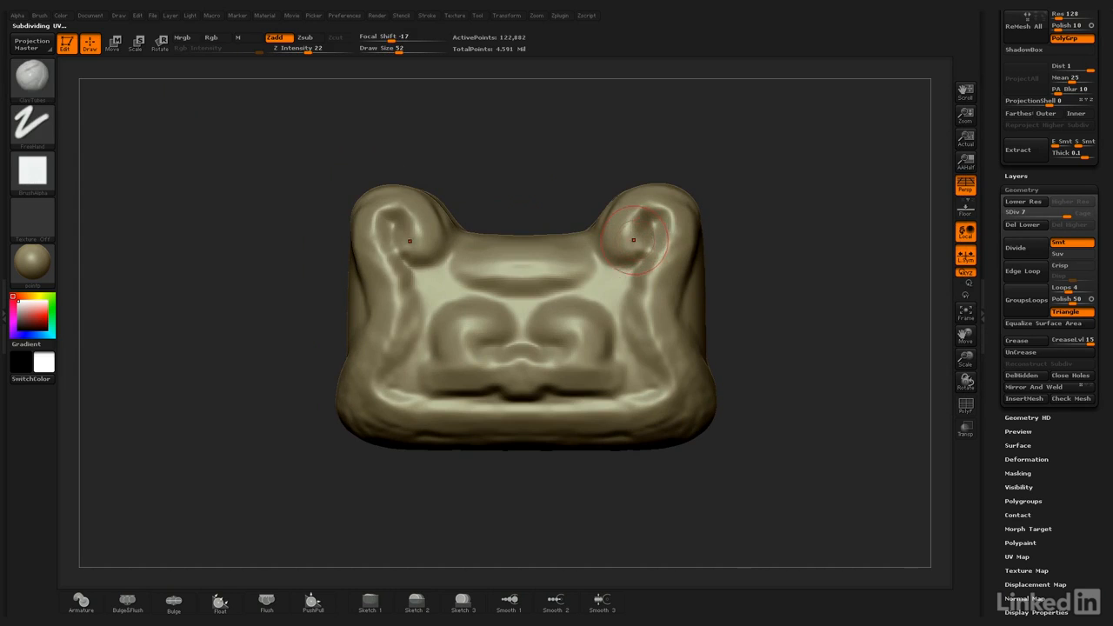
mouse_move(637, 237)
mouse_down()
mouse_move(628, 229)
mouse_move(663, 259)
mouse_move(667, 407)
mouse_move(571, 425)
mouse_move(678, 382)
mouse_up()
drag(530, 417, 673, 383)
drag(662, 225, 656, 323)
- Sculpt the curled relief, central knob and upper ornament inside the clasp piece's border
mouse_move(557, 332)
mouse_down()
mouse_move(528, 361)
mouse_move(595, 377)
mouse_up()
mouse_move(522, 365)
mouse_down()
mouse_move(532, 379)
mouse_move(603, 376)
mouse_up()
drag(521, 368, 527, 382)
mouse_move(572, 336)
mouse_down()
mouse_move(555, 331)
mouse_move(574, 325)
mouse_up()
mouse_move(540, 259)
mouse_down()
mouse_move(574, 266)
mouse_move(536, 271)
mouse_up()
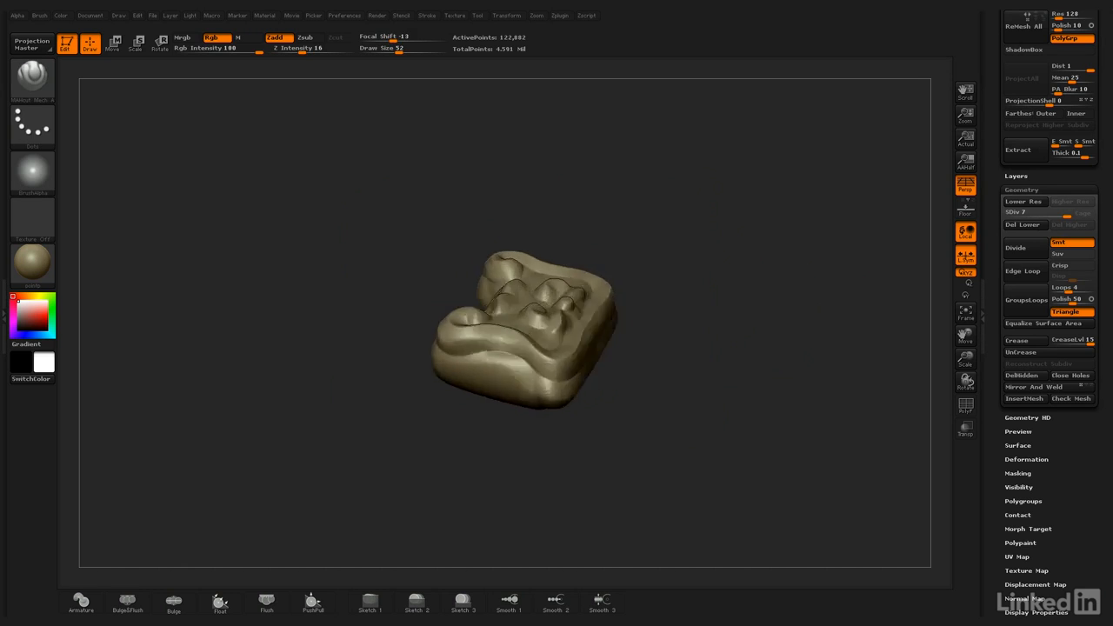
mouse_move(748, 261)
mouse_down()
mouse_move(695, 348)
mouse_move(725, 331)
mouse_move(718, 318)
mouse_move(782, 330)
mouse_move(710, 333)
mouse_move(702, 300)
mouse_up()
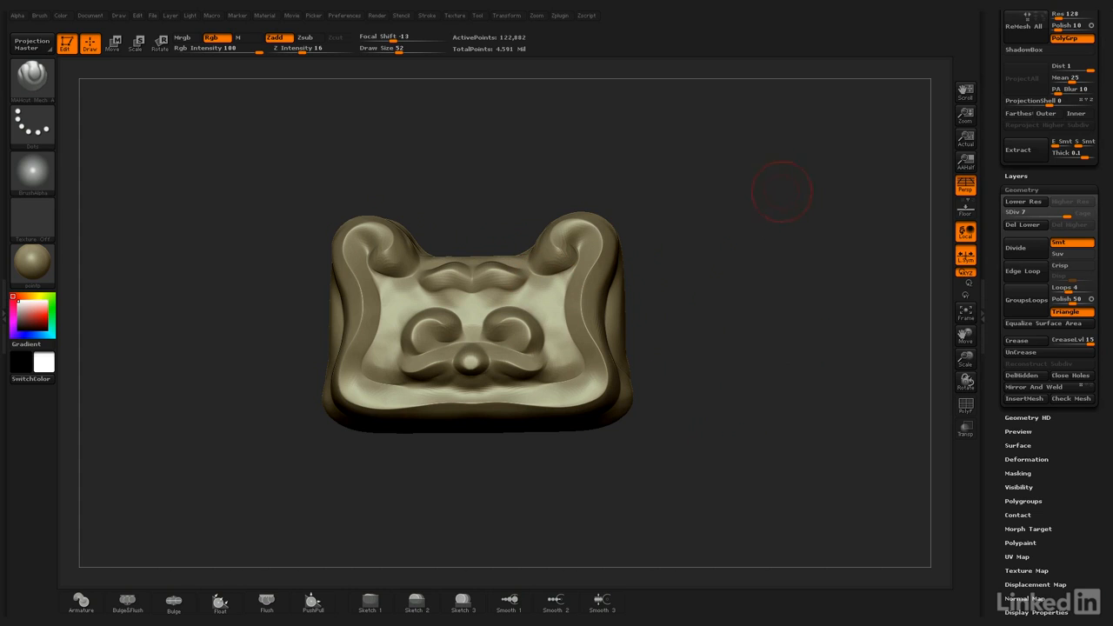
- Duplicate the book10 clasp piece and delete the copy's lower subdivision levels
mouse_move(810, 295)
alt+mouse_down()
mouse_move(798, 267)
mouse_move(784, 287)
mouse_move(739, 242)
alt+mouse_up()
drag(997, 184, 996, 615)
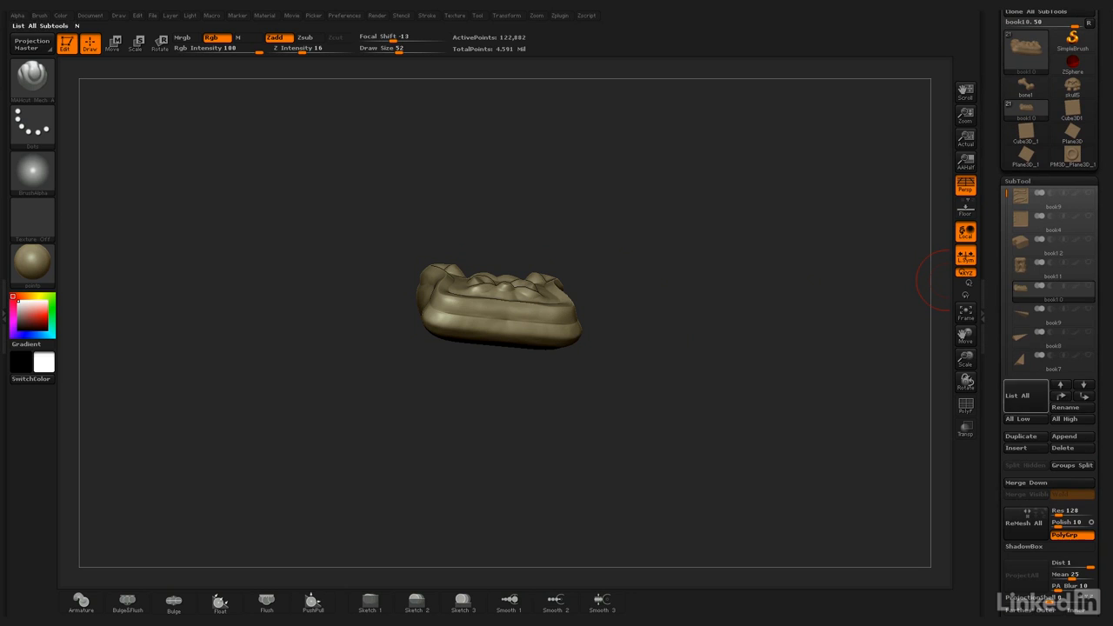
drag(996, 607, 996, 36)
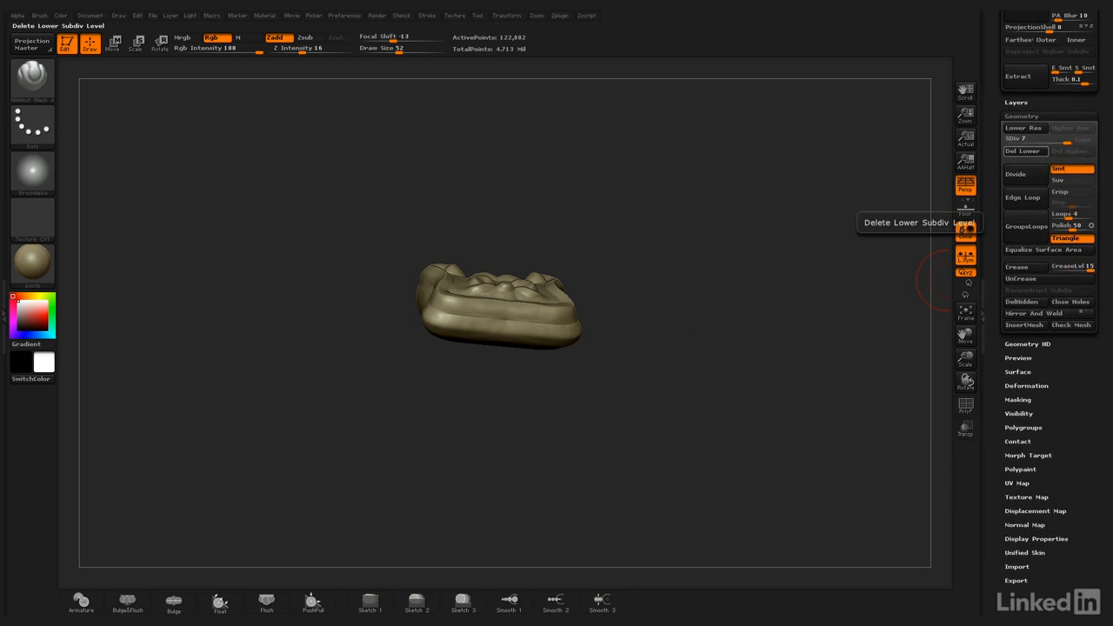
click(1023, 152)
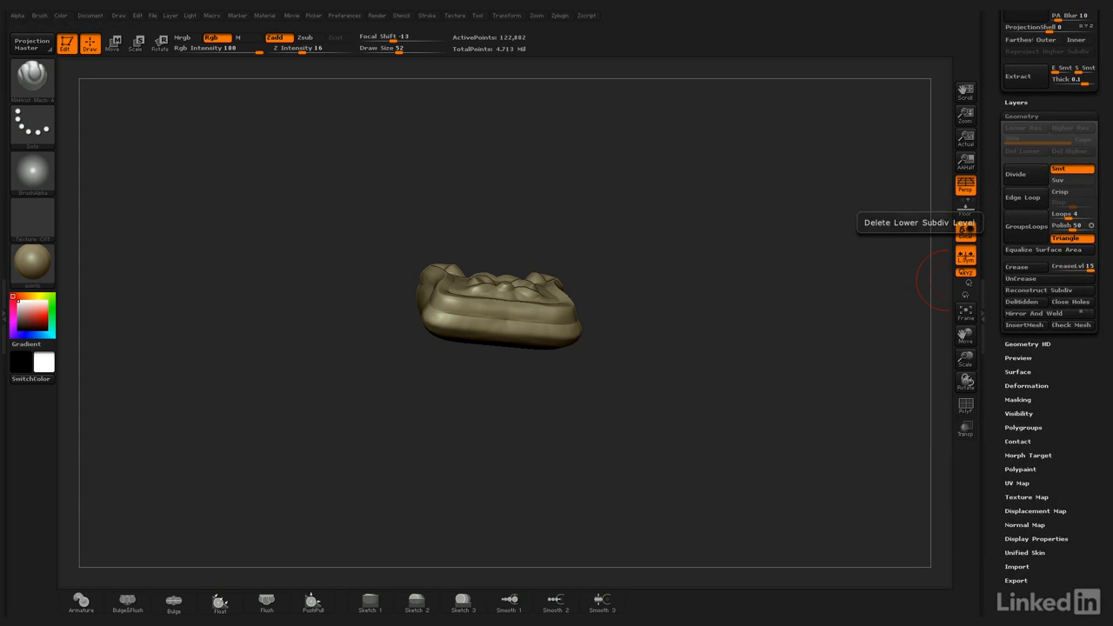
- Mirror the duplicated clasp piece vertically with the Mirror deformation so it sits on the opposite side
drag(996, 435, 996, 184)
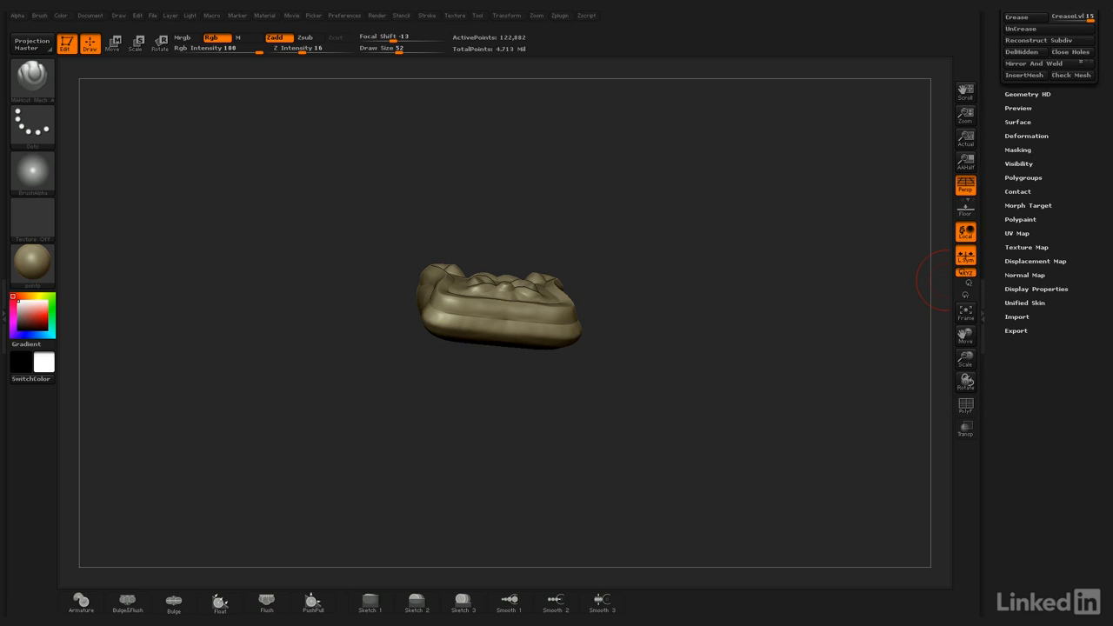
click(1026, 135)
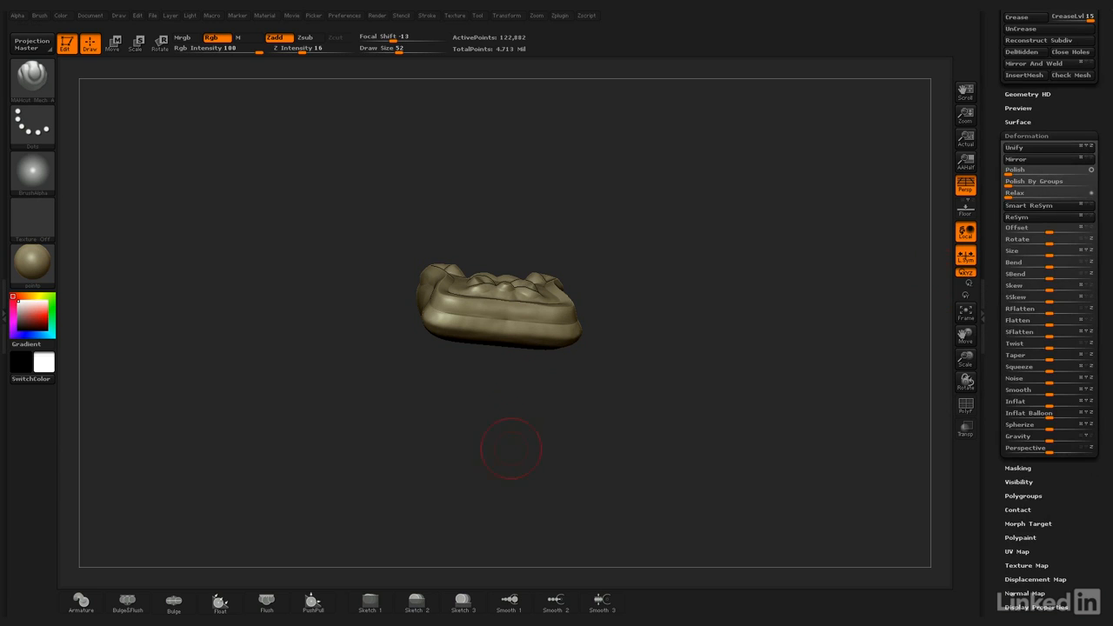
shift+drag(724, 331, 734, 269)
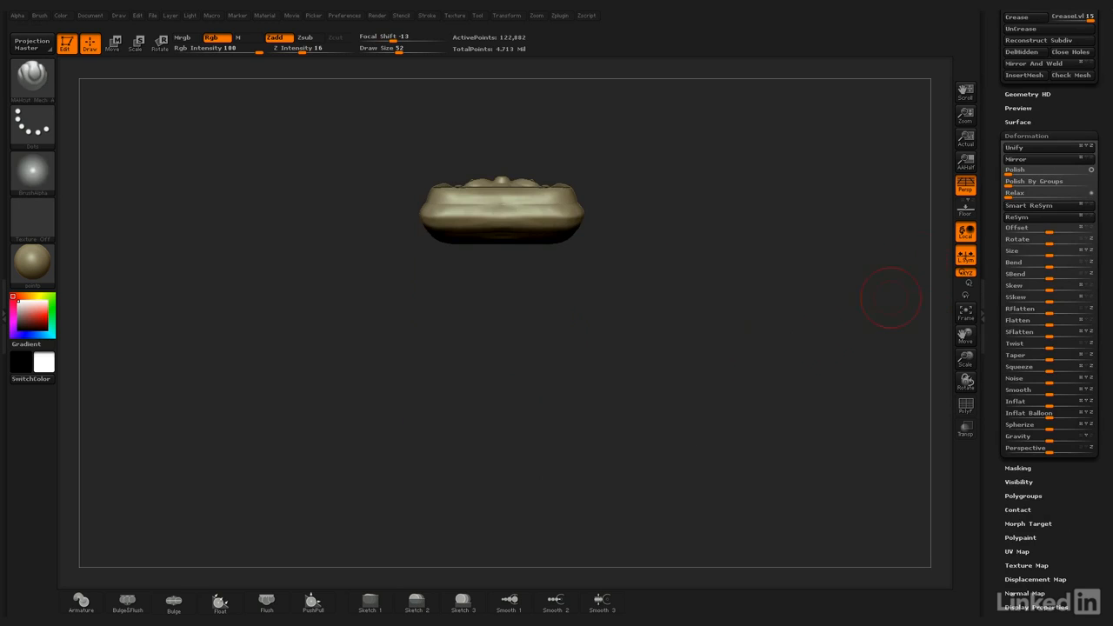
drag(930, 167, 943, 193)
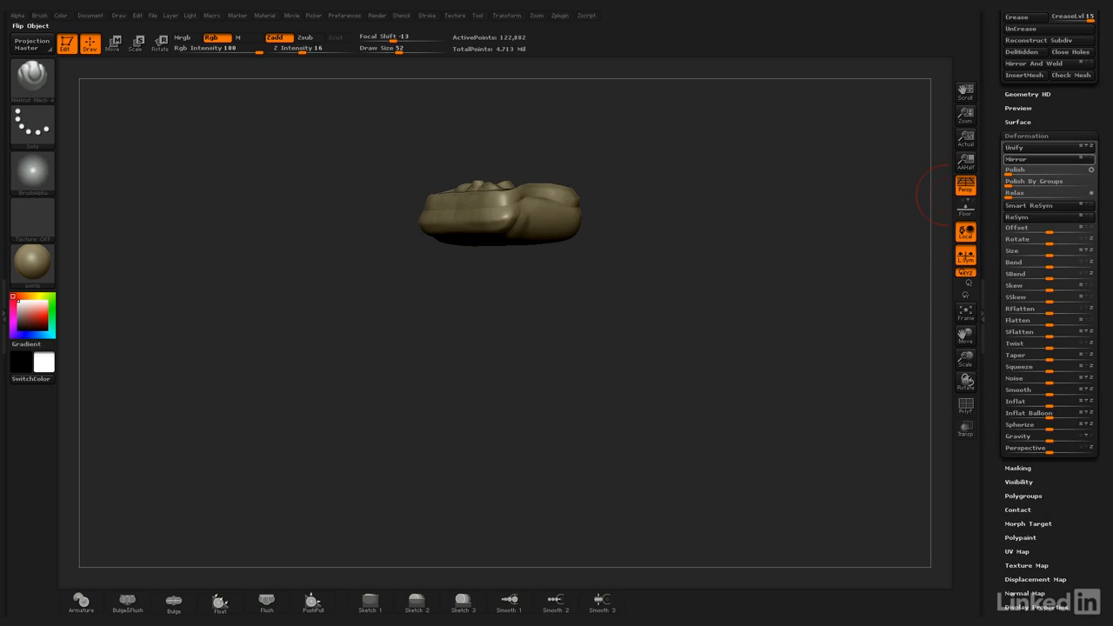
click(1081, 158)
click(1018, 159)
mouse_move(869, 186)
mouse_down()
mouse_move(814, 278)
mouse_move(739, 139)
mouse_move(746, 231)
mouse_move(745, 218)
mouse_move(727, 223)
mouse_move(763, 221)
mouse_up()
- Show the book11 keyhole plate and the book9 cover together with the two clasp pieces
drag(994, 209, 994, 621)
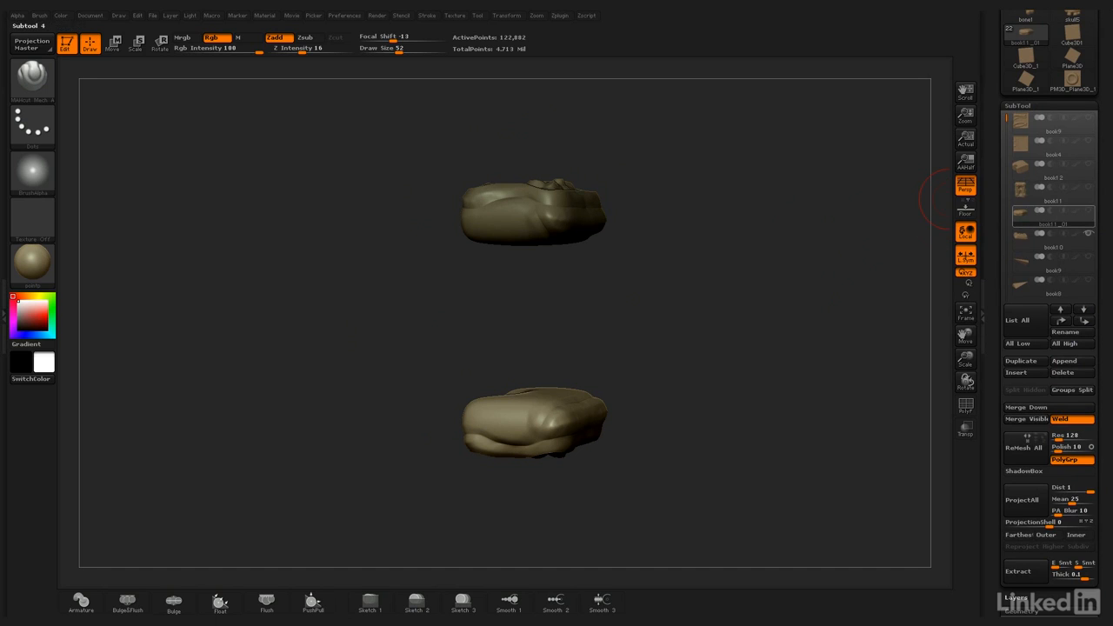
mouse_move(1051, 213)
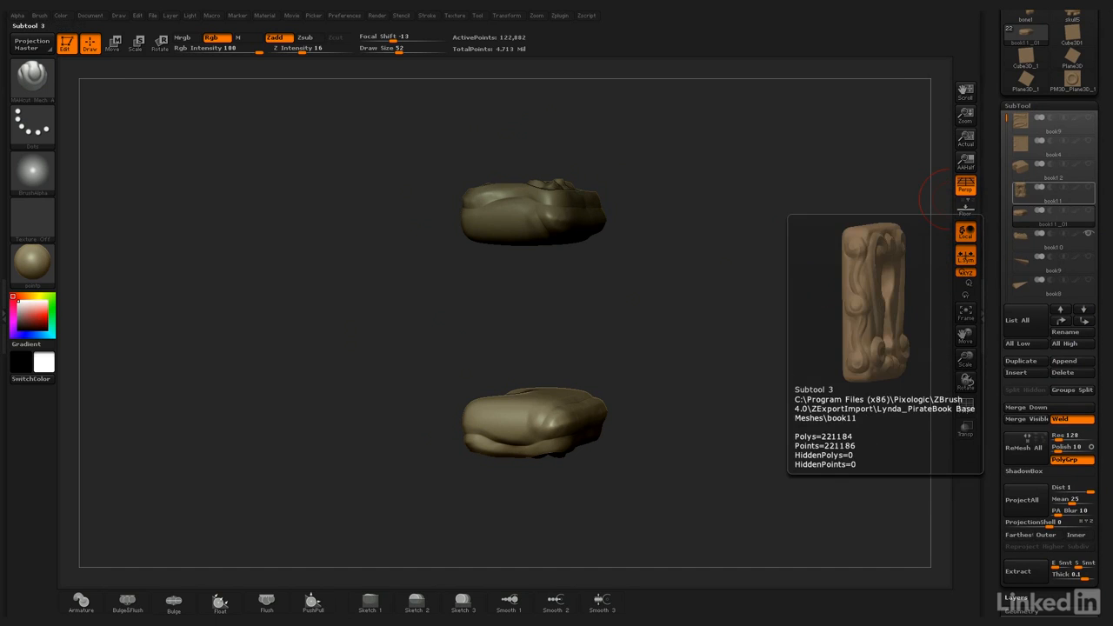
click(1087, 188)
mouse_move(713, 487)
mouse_down()
mouse_move(633, 489)
mouse_move(713, 487)
mouse_move(660, 489)
mouse_move(797, 255)
mouse_move(775, 266)
mouse_move(835, 283)
mouse_move(758, 289)
mouse_up()
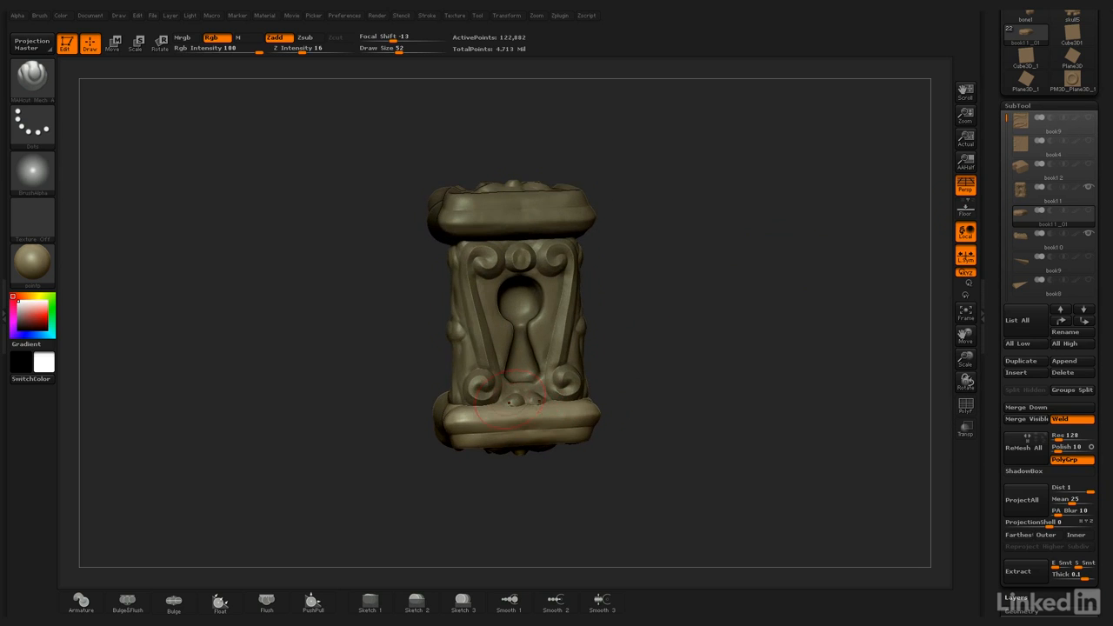
right_drag(536, 398, 555, 395)
right_drag(722, 384, 666, 338)
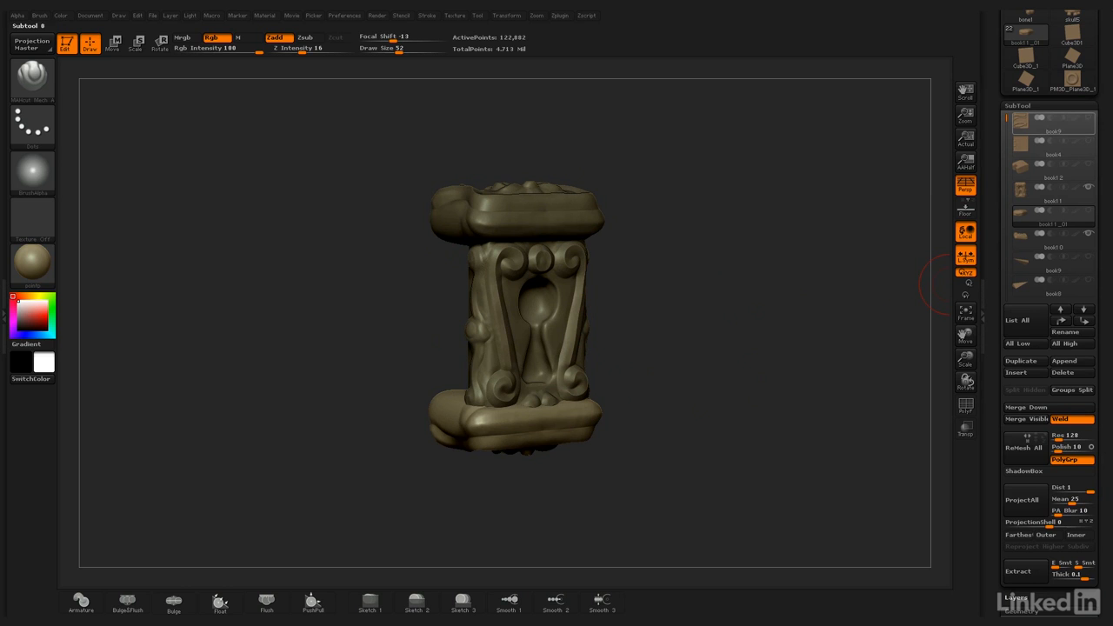
click(1088, 118)
mouse_move(794, 256)
right_down()
mouse_move(842, 257)
mouse_move(786, 187)
mouse_move(739, 213)
mouse_move(615, 357)
right_up()
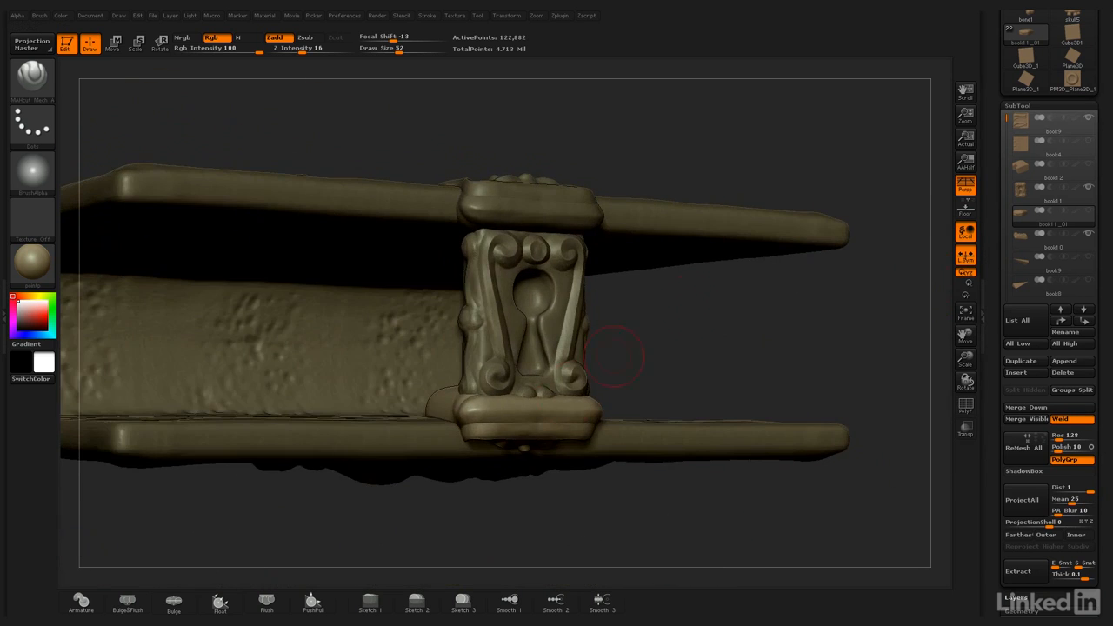
right_drag(795, 306, 946, 306)
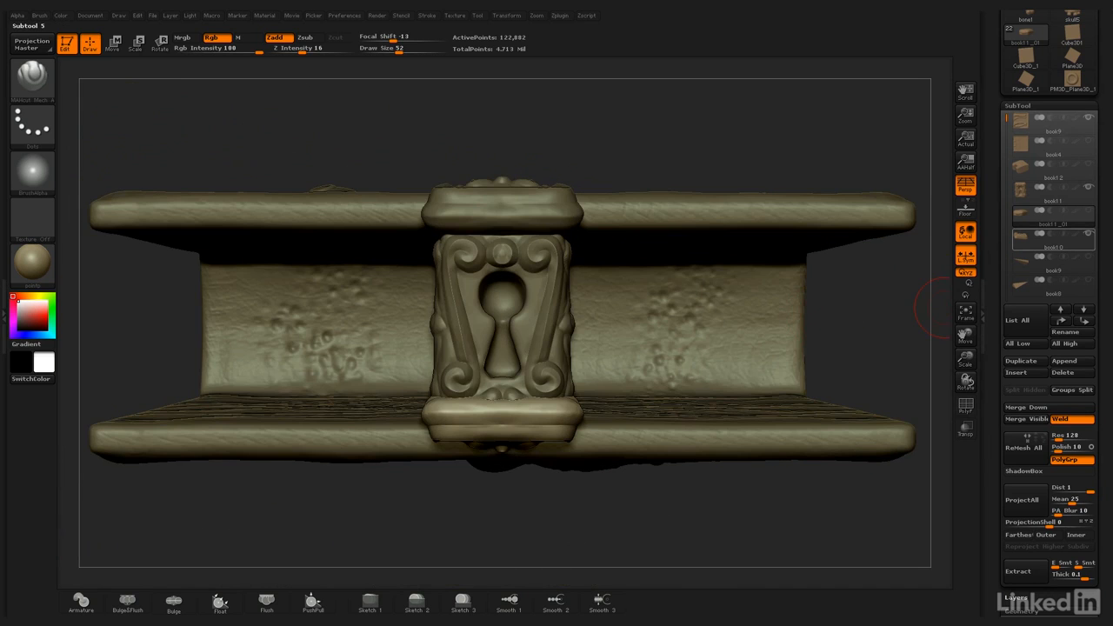
- Move the mirrored clasp piece book11_01 slightly along the vertical to line it up with the cover edge
mouse_move(1037, 239)
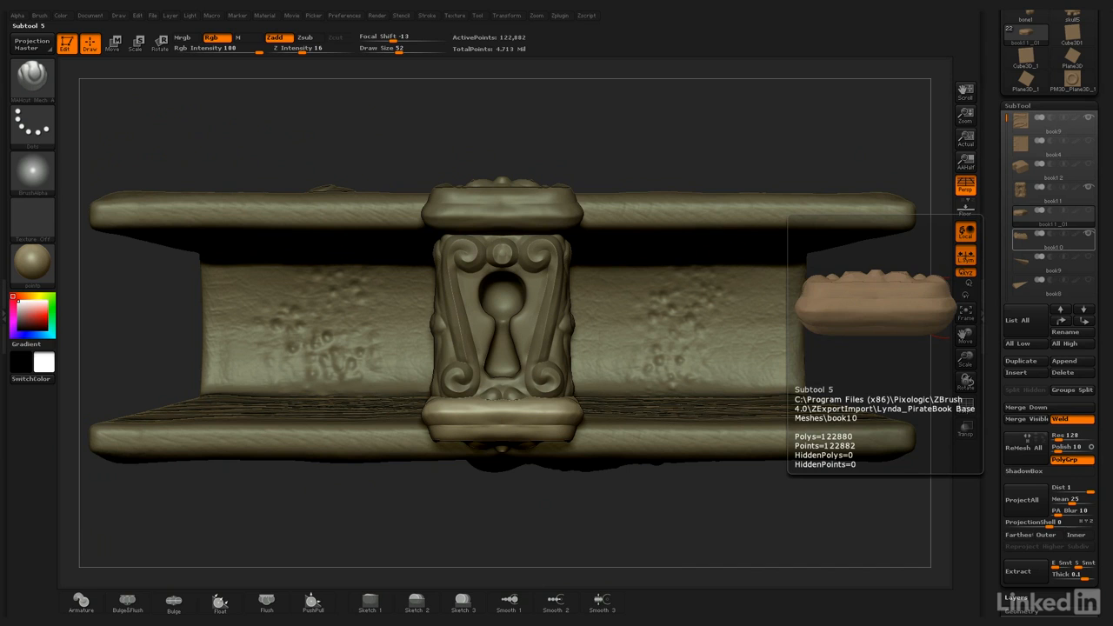
mouse_move(1036, 217)
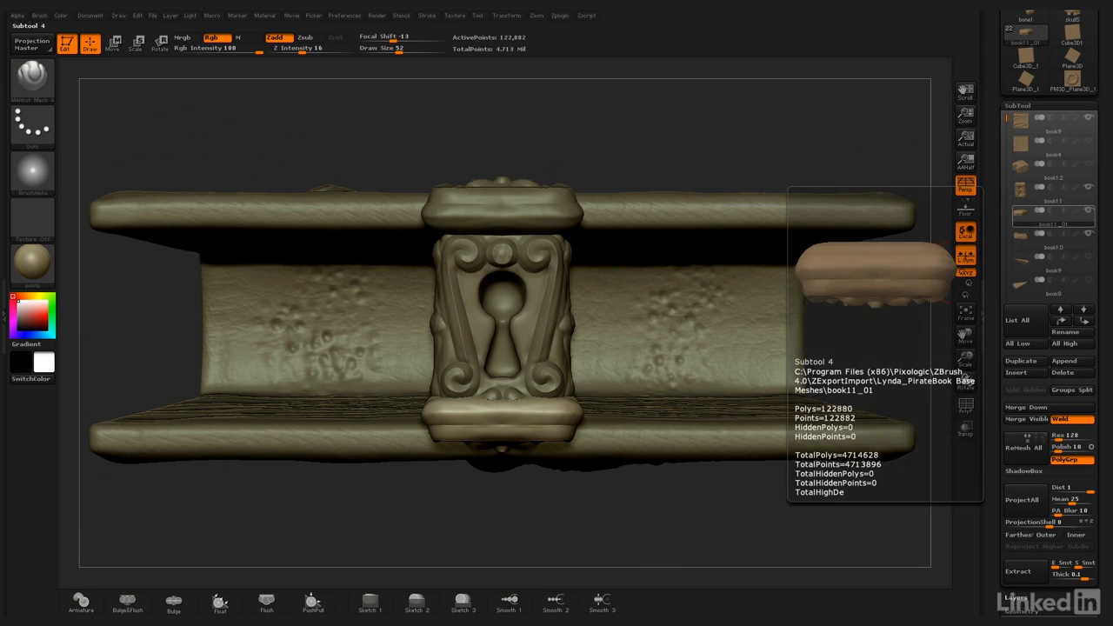
key(w)
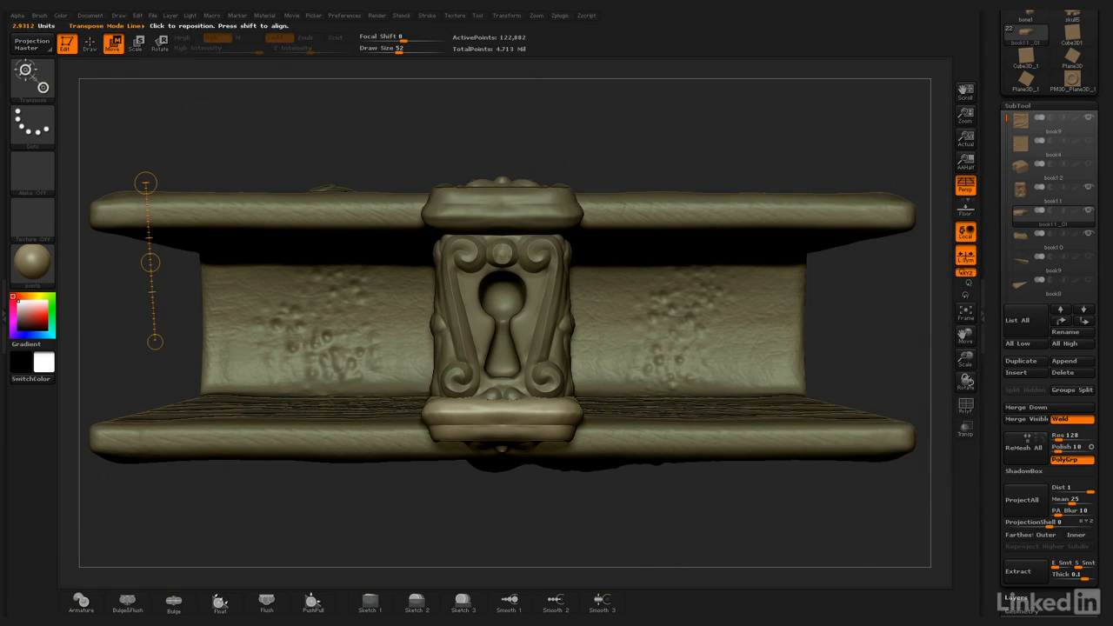
key(q)
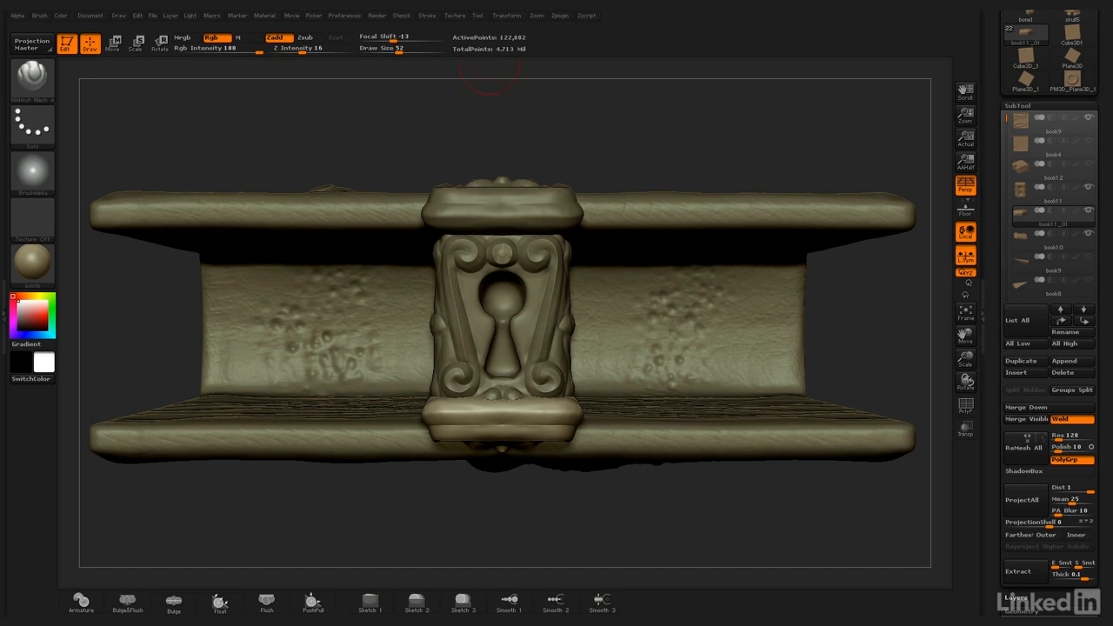
click(506, 16)
key(w)
drag(145, 182, 154, 341)
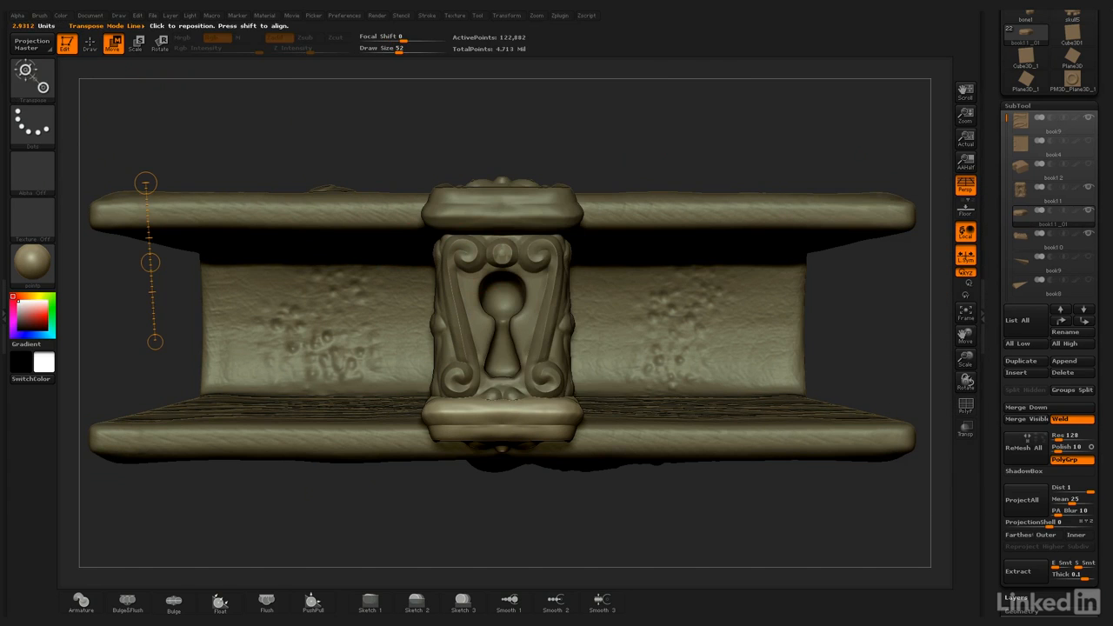
mouse_move(150, 262)
mouse_down()
mouse_move(208, 258)
mouse_move(151, 276)
mouse_up()
drag(713, 530, 695, 339)
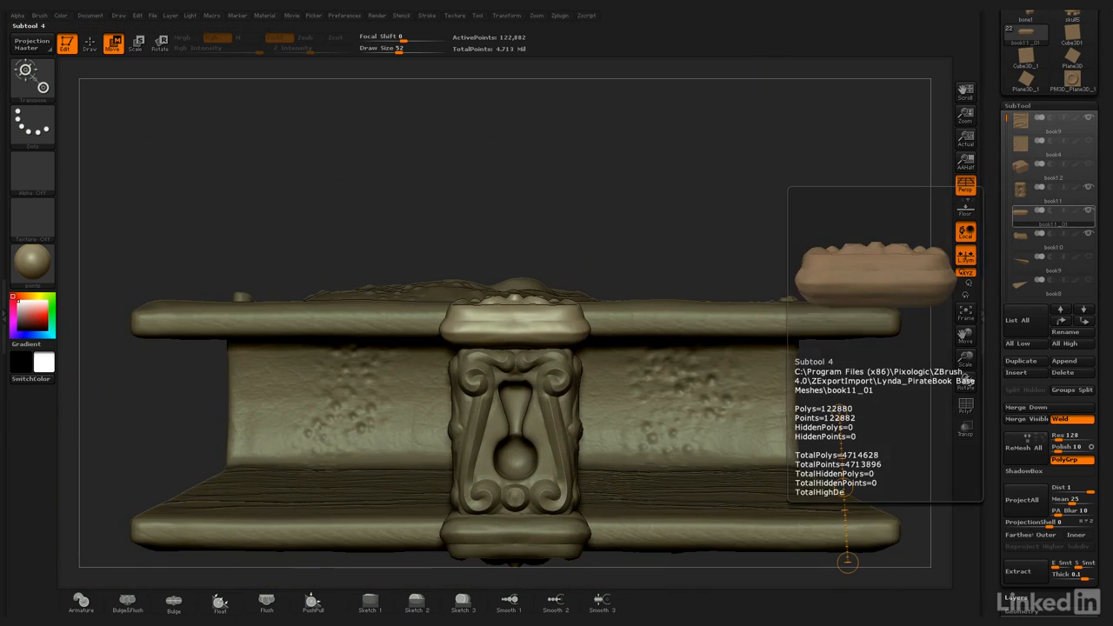
- Isolate book11_01 with only the book9 cover showing and nudge it vertically to fit around the cover's edge
click(965, 217)
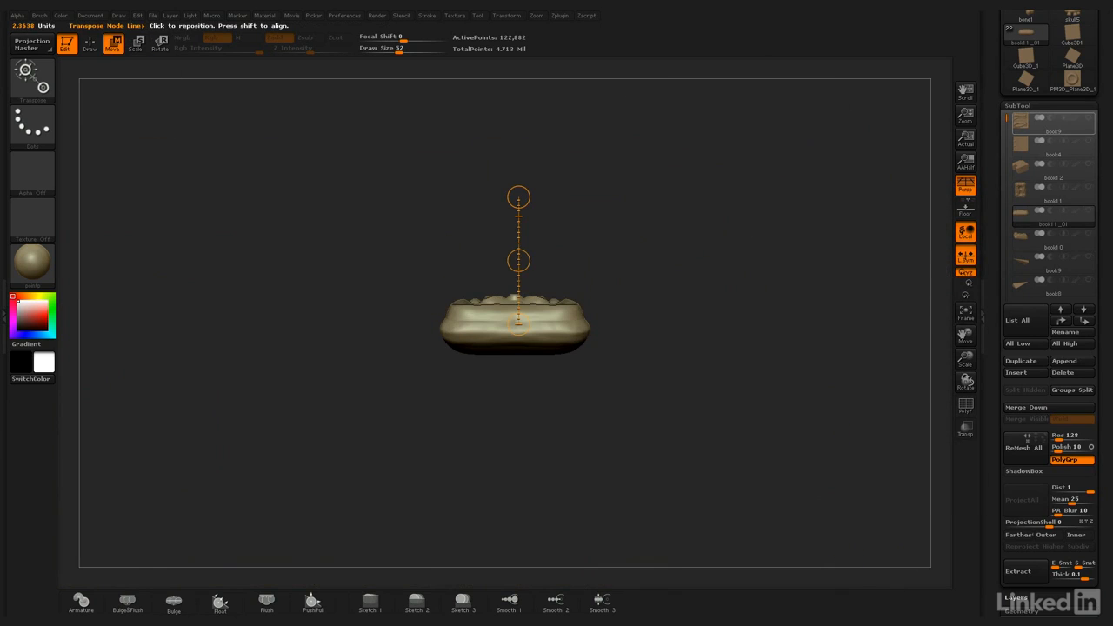
click(1089, 117)
drag(678, 191, 648, 200)
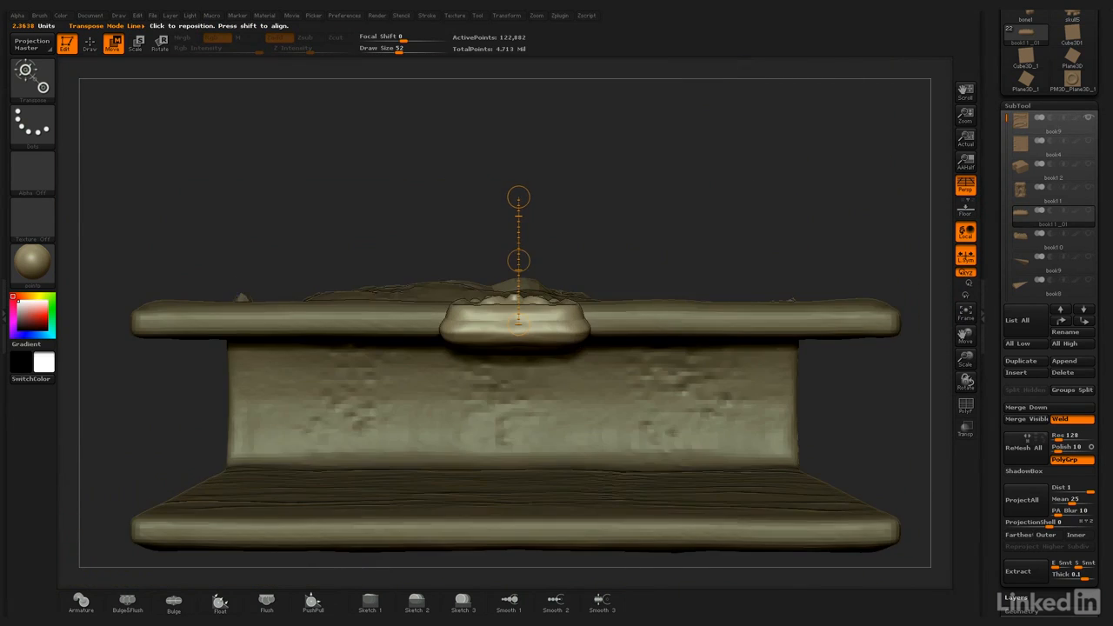
drag(518, 261, 518, 253)
drag(687, 192, 737, 217)
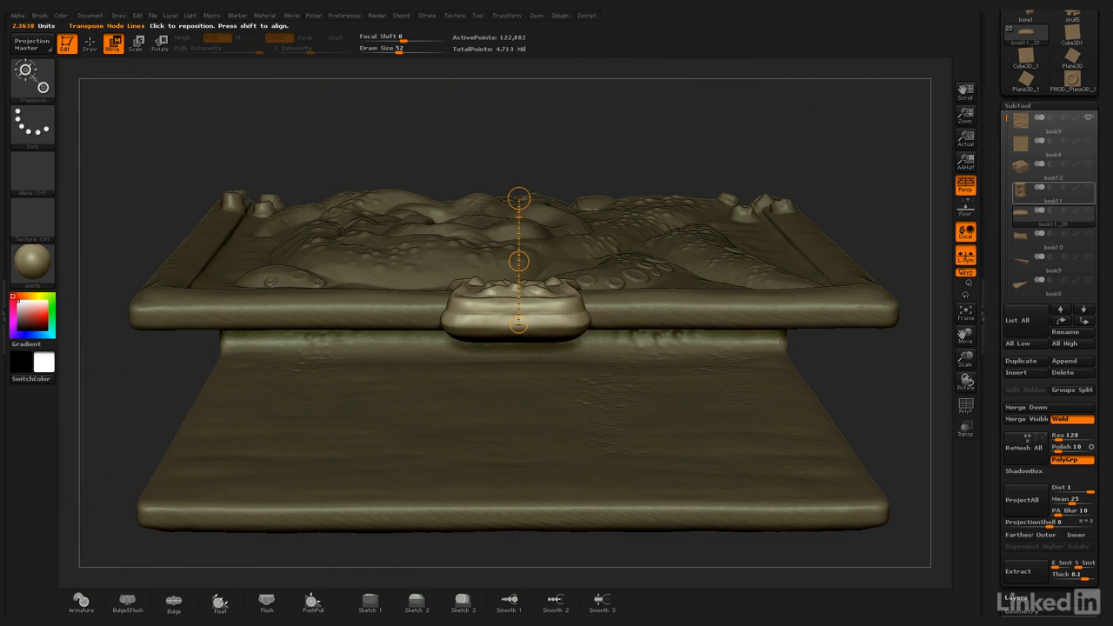
- Show the book11 keyhole plate and the book10 clasp piece again
click(1088, 188)
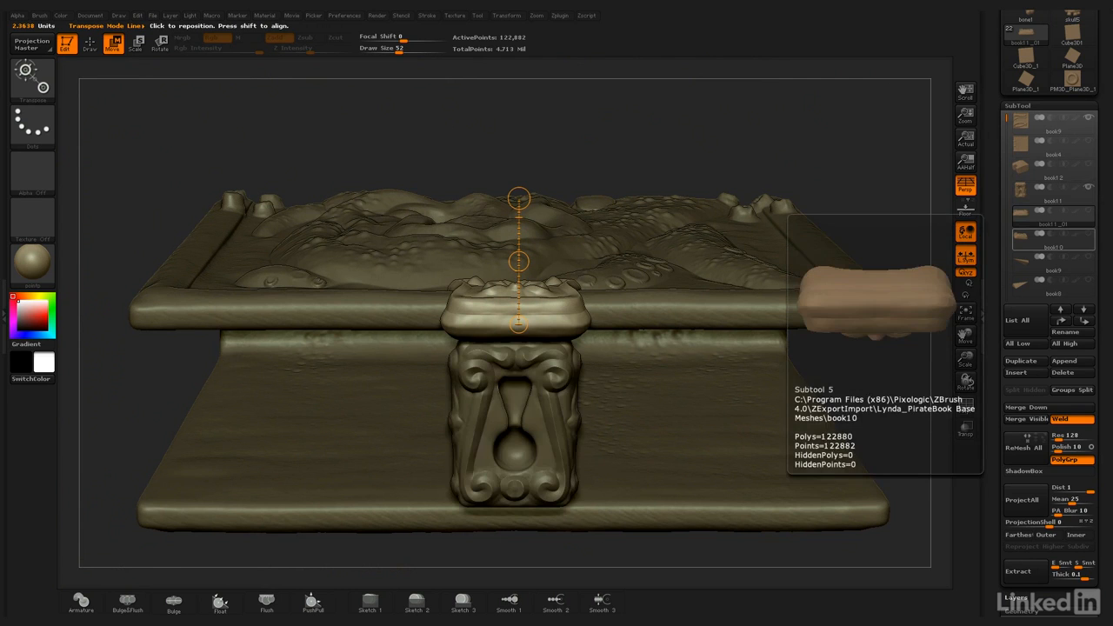
click(1089, 235)
drag(869, 374, 822, 322)
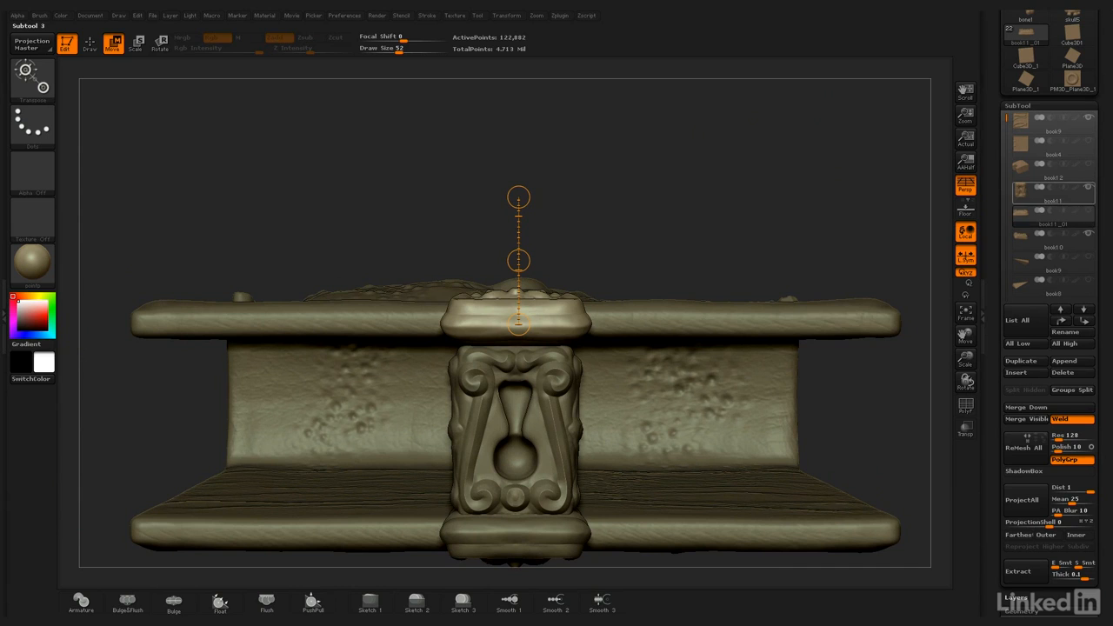
- Shift the book11 keyhole plate slightly between the two clasp pieces, show book11_01 and return to Draw mode
click(1050, 195)
drag(518, 261, 518, 257)
click(1089, 211)
mouse_move(695, 200)
mouse_down()
mouse_move(825, 239)
mouse_move(769, 252)
mouse_up()
key(q)
drag(705, 152, 748, 270)
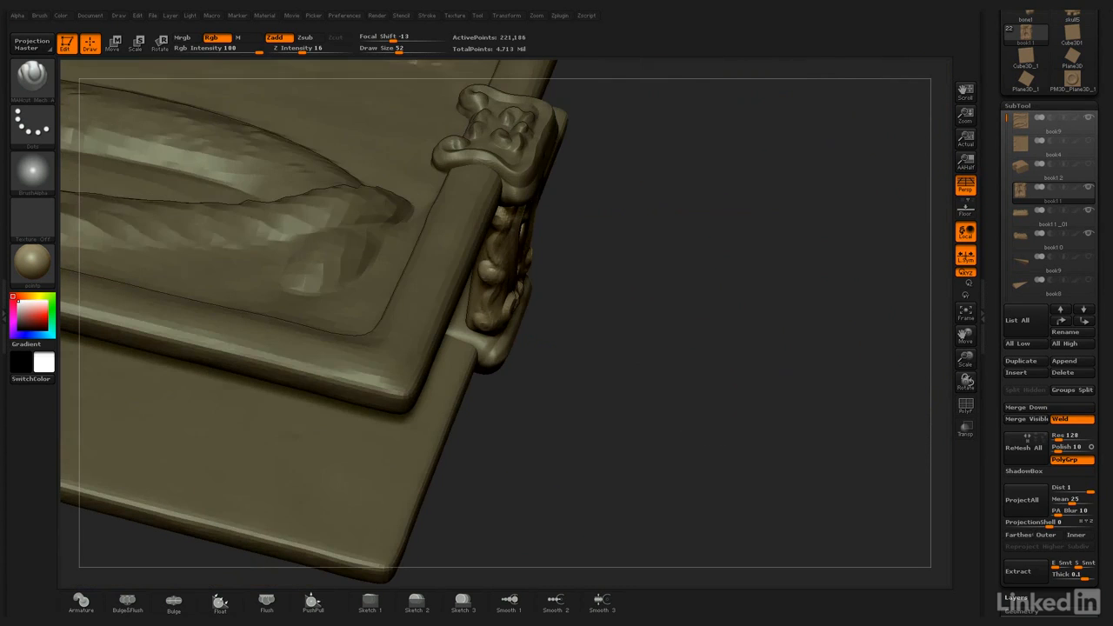